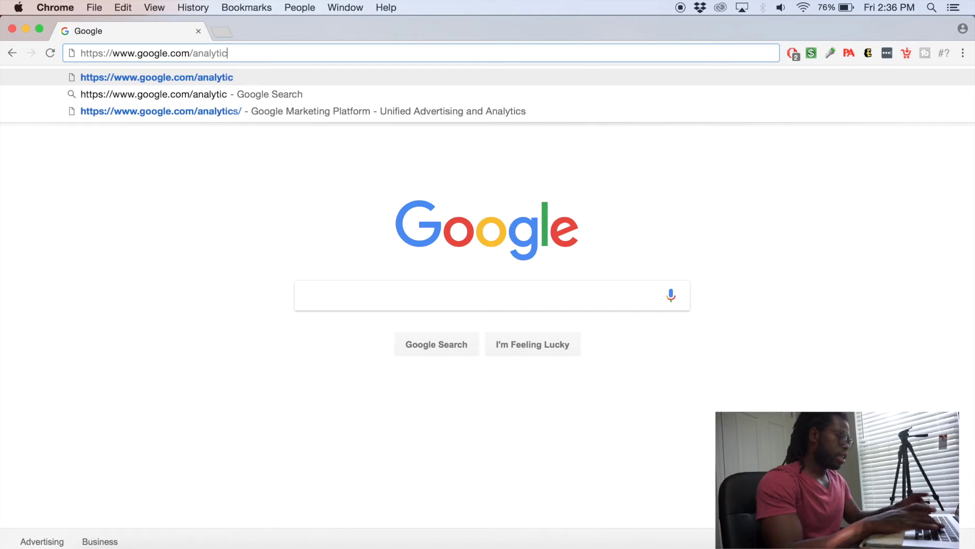
# Open the Google Analytics web page and sign in to Google Marketing Platform
pyautogui.press('Return')
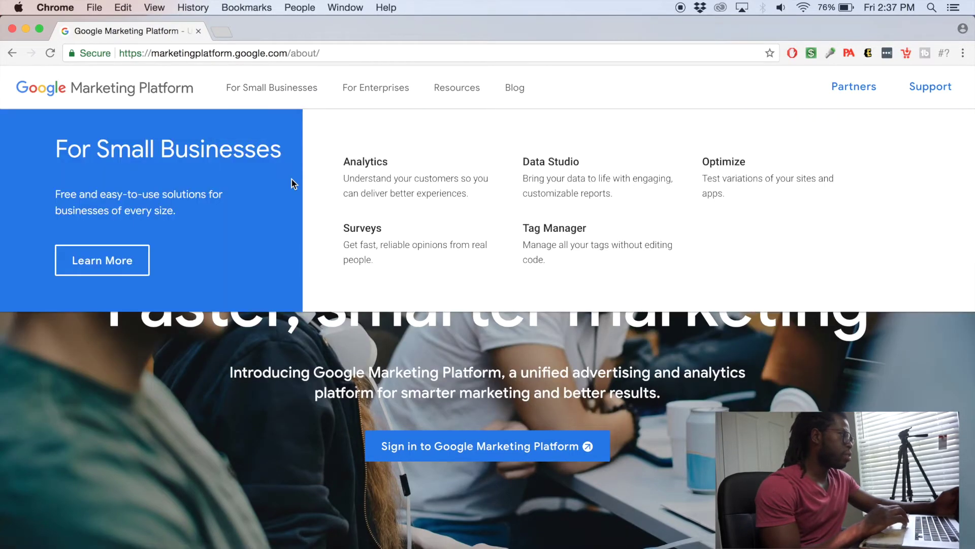
pyautogui.scroll(-2, 578, 449)
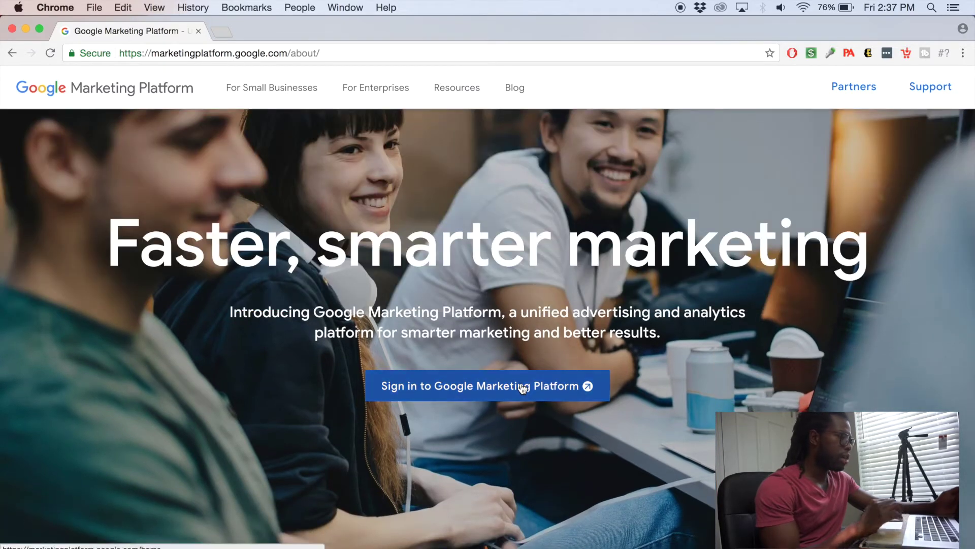
pyautogui.click(498, 386)
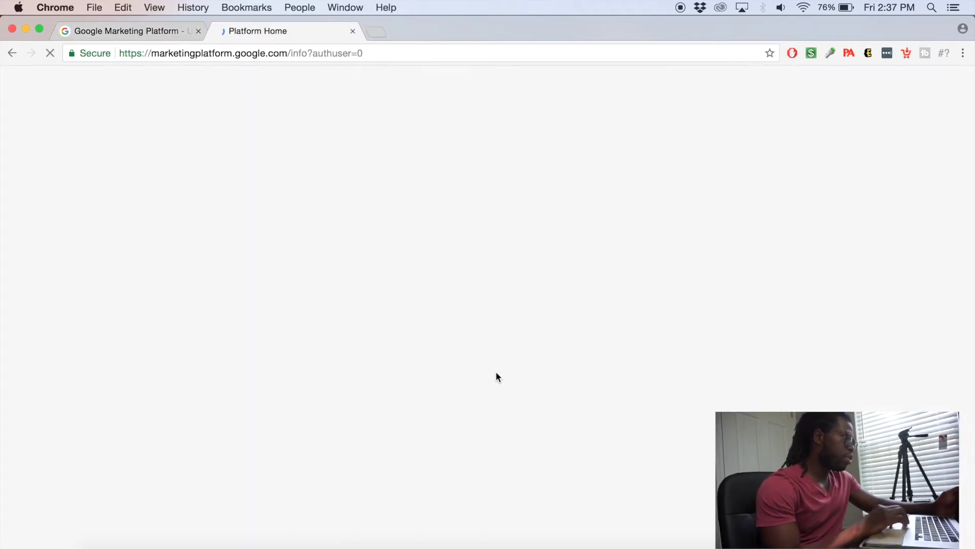
# Start the Analytics setup and sign up for Google Analytics to reach the new account form
pyautogui.scroll(-2, 412, 395)
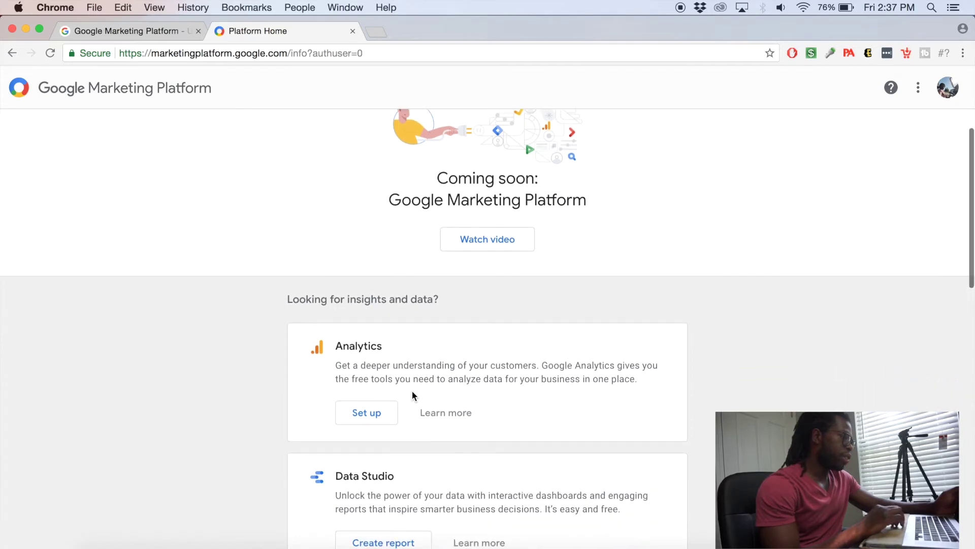
pyautogui.click(373, 412)
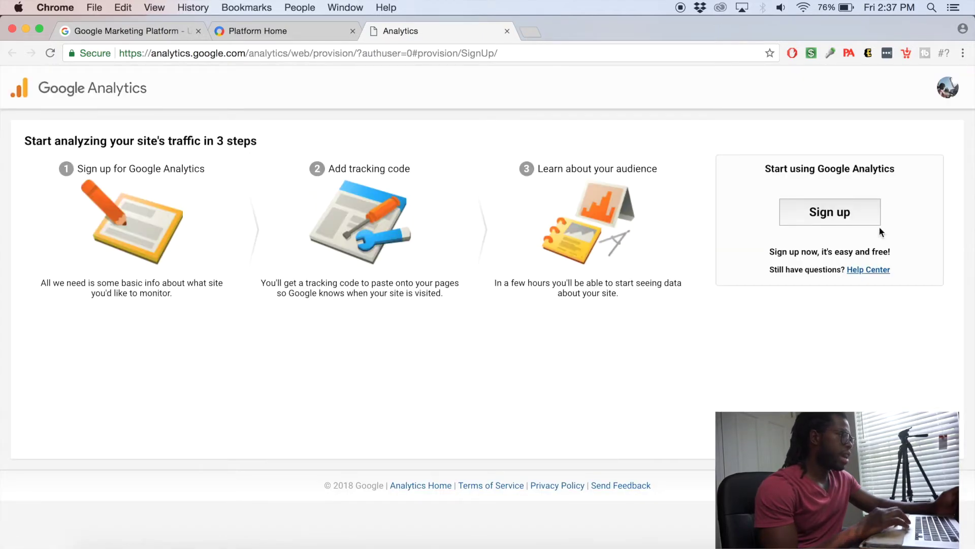
pyautogui.click(839, 228)
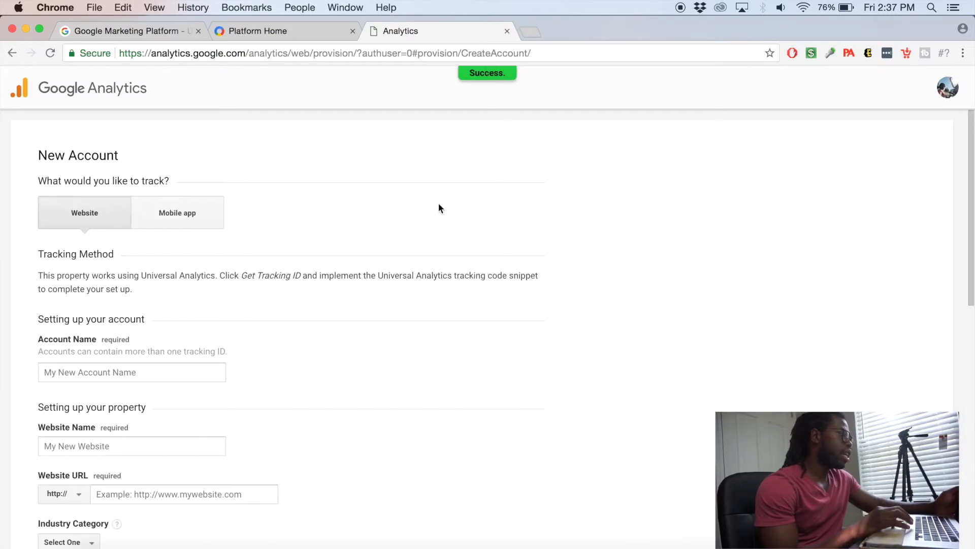
# Enter "Income Driver" as the account name in the new website account form
pyautogui.scroll(-3, 144, 388)
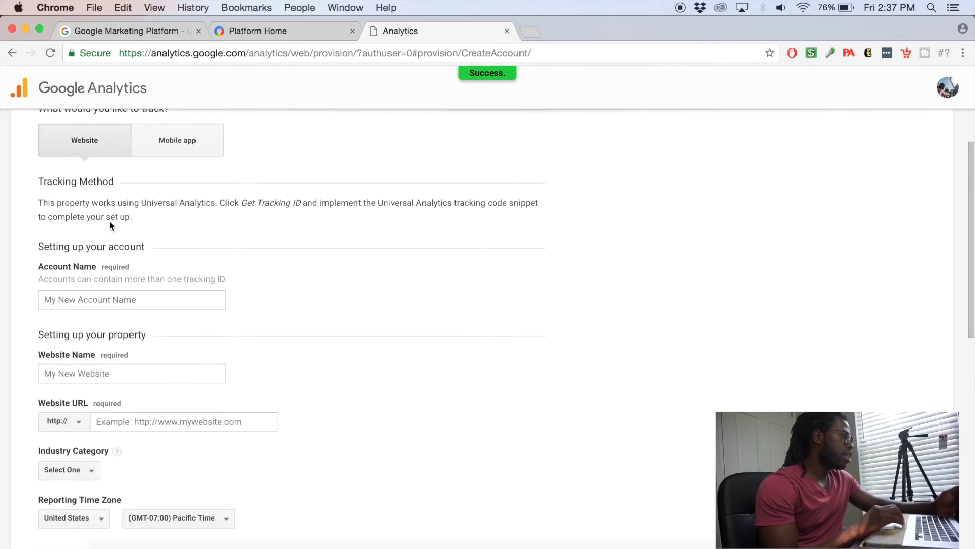
pyautogui.scroll(3, 109, 224)
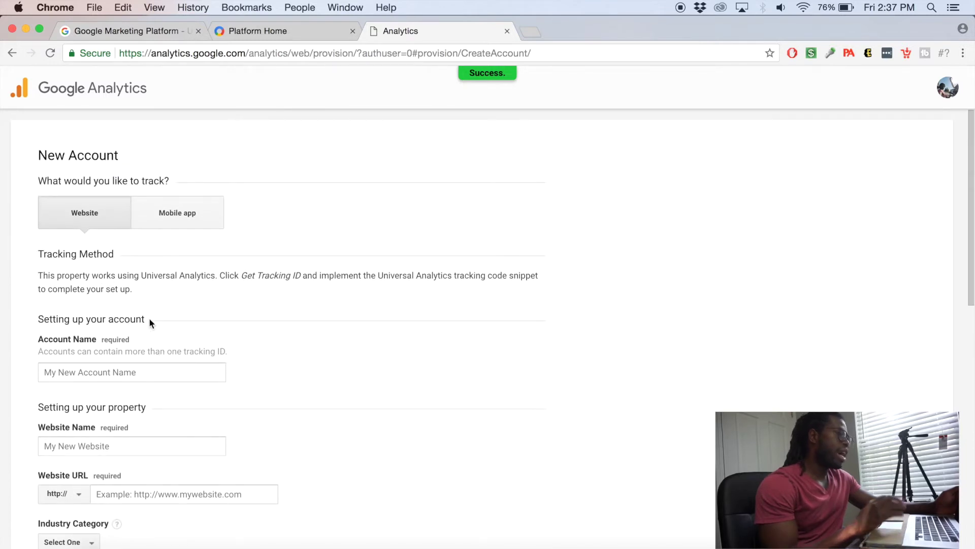
pyautogui.scroll(-3, 149, 323)
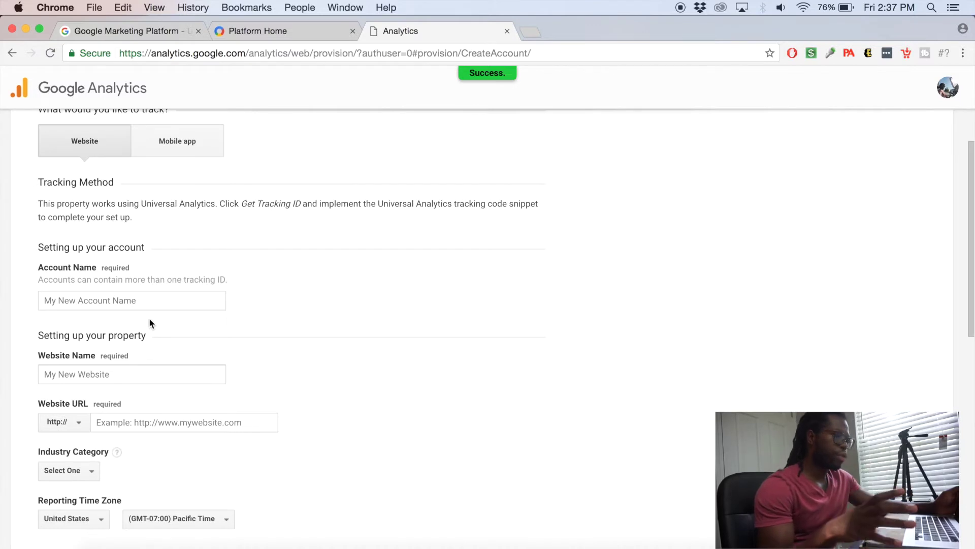
pyautogui.click(162, 305)
pyautogui.click(162, 306)
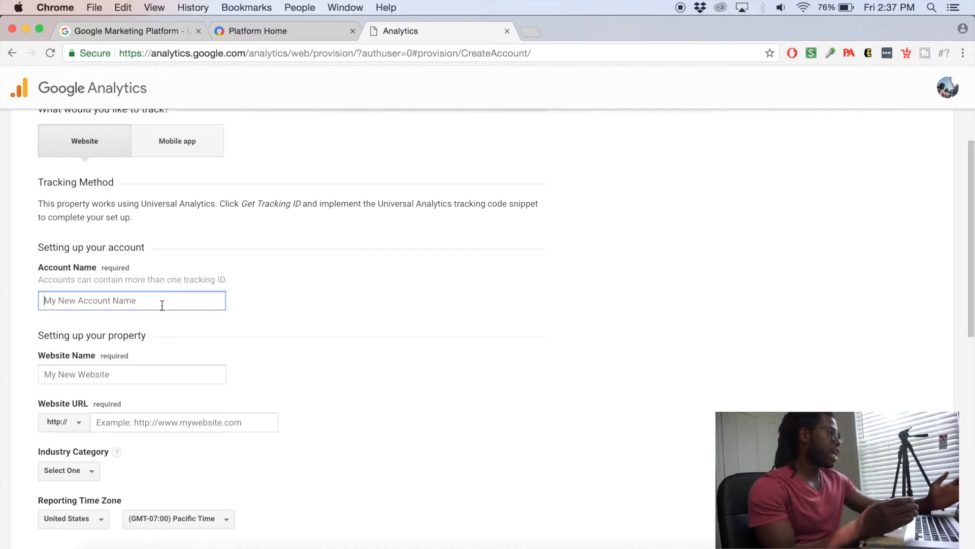
pyautogui.write('i')
pyautogui.press('BackSpace')
pyautogui.write('iNCOME')
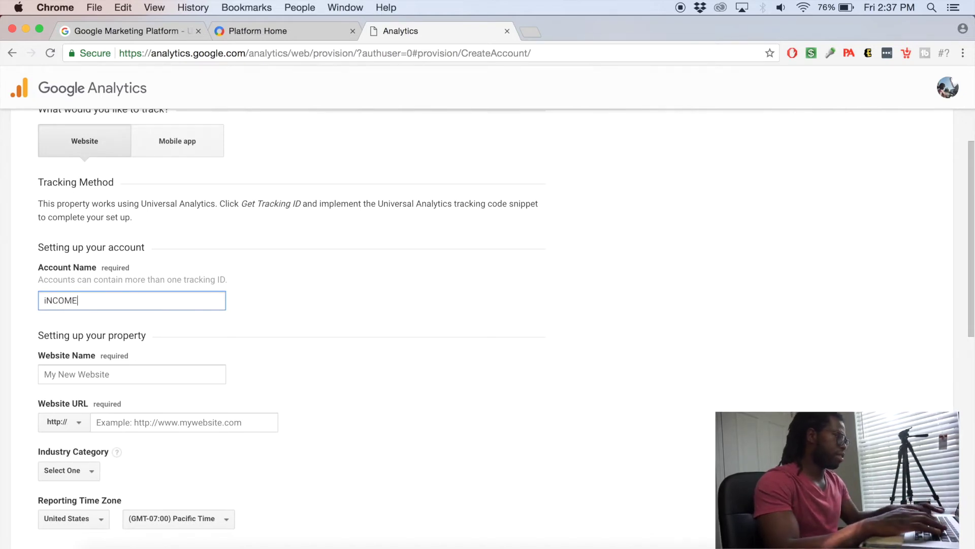
pyautogui.press('BackSpace')
pyautogui.write('Income Driver')
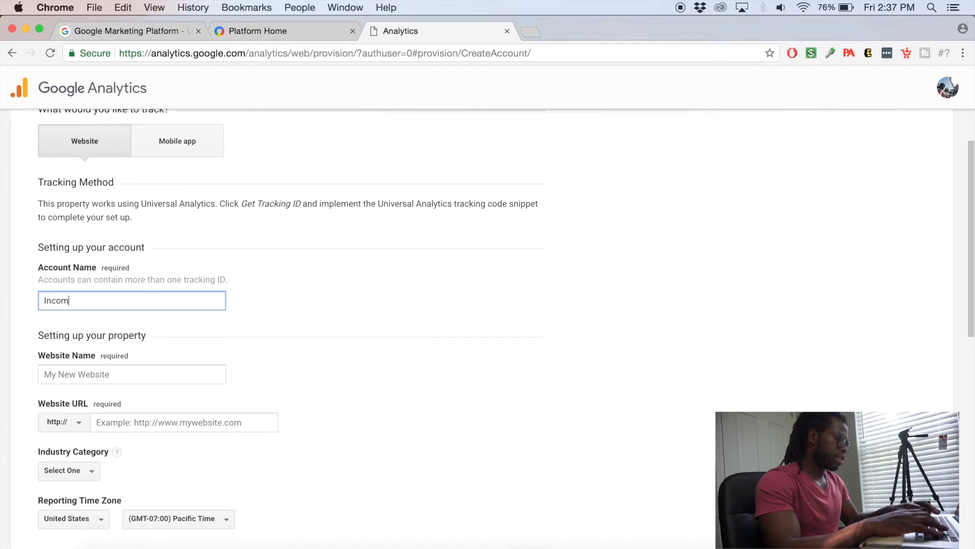
# Fill in the website name with "yourwebsite.com" and replace it with "theincomedriver.com"
pyautogui.click(142, 373)
pyautogui.write('yourwebsite.com')
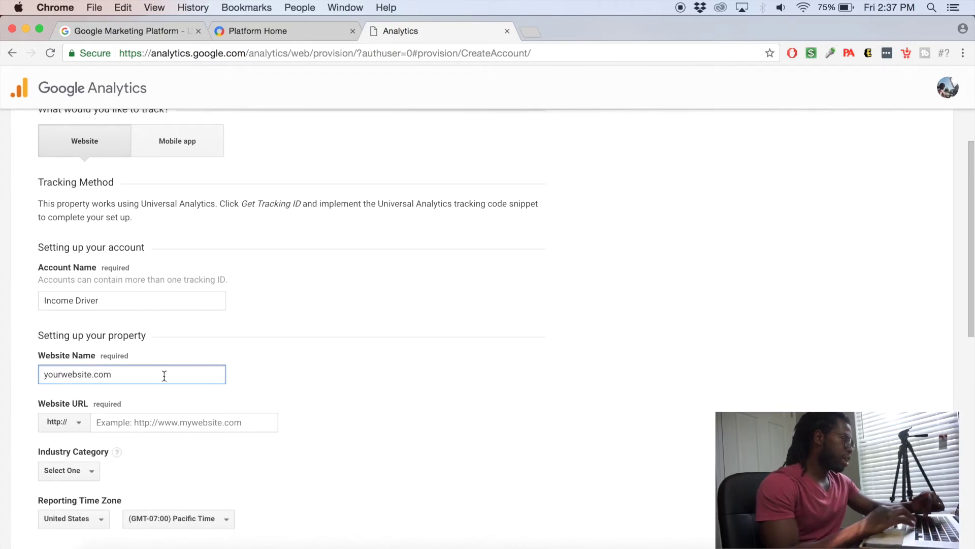
pyautogui.press('super+a')
pyautogui.write('th')
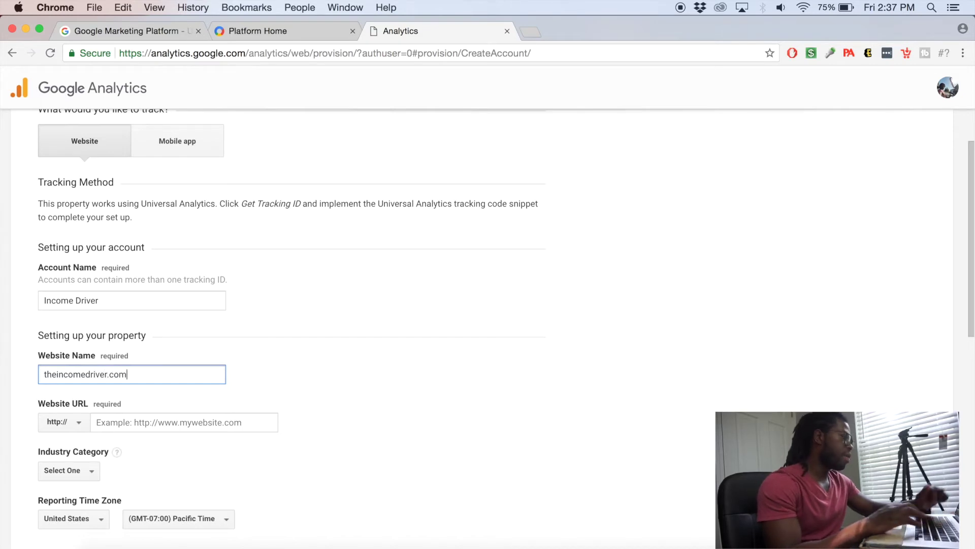
# Set the property's website name to "TheIncomeDriver"
pyautogui.scroll(-2, 256, 404)
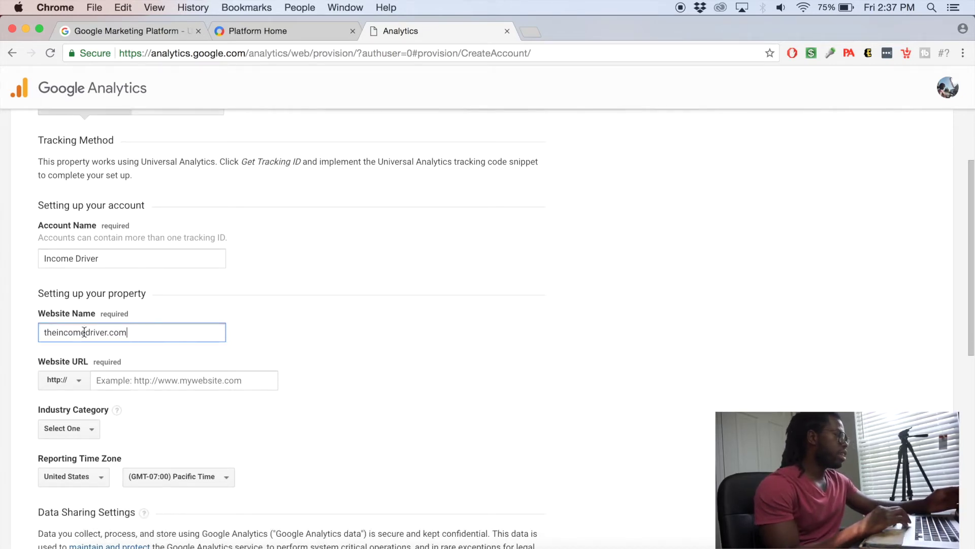
pyautogui.tripleClick(117, 330)
pyautogui.write('tHE')
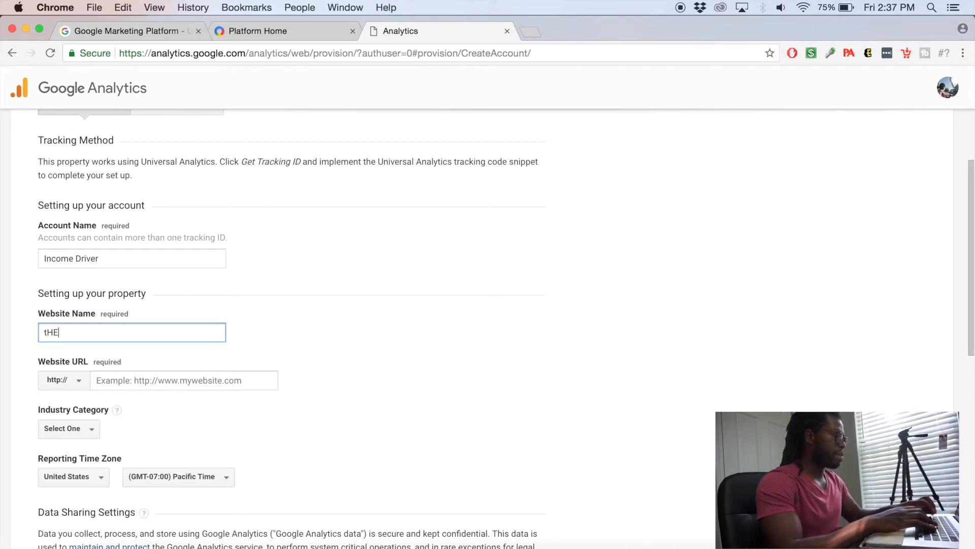
pyautogui.press('BackSpace')
pyautogui.press('BackSpace')
pyautogui.write('Th')
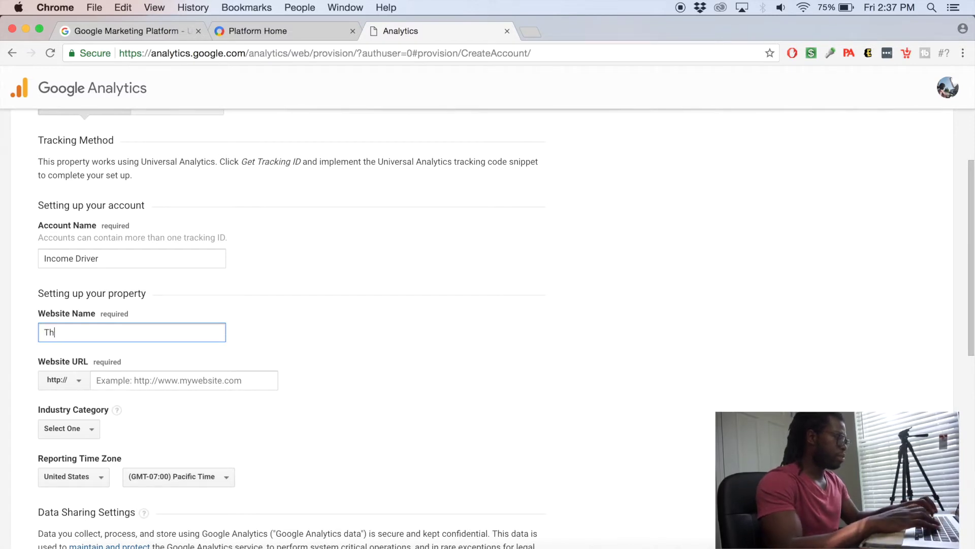
pyautogui.write('eIncomeDriver')
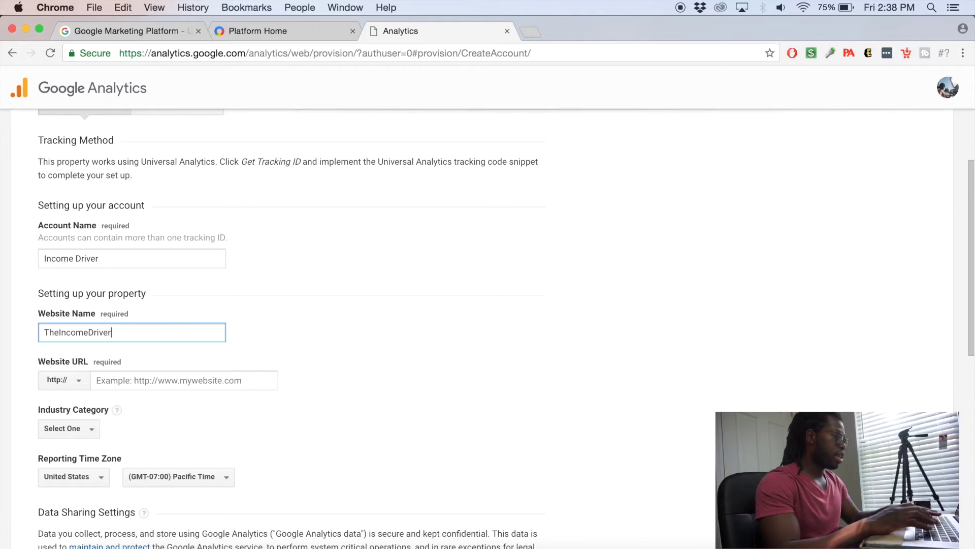
# Enter "theincomedriver.com" as the website URL of the property
pyautogui.click(154, 389)
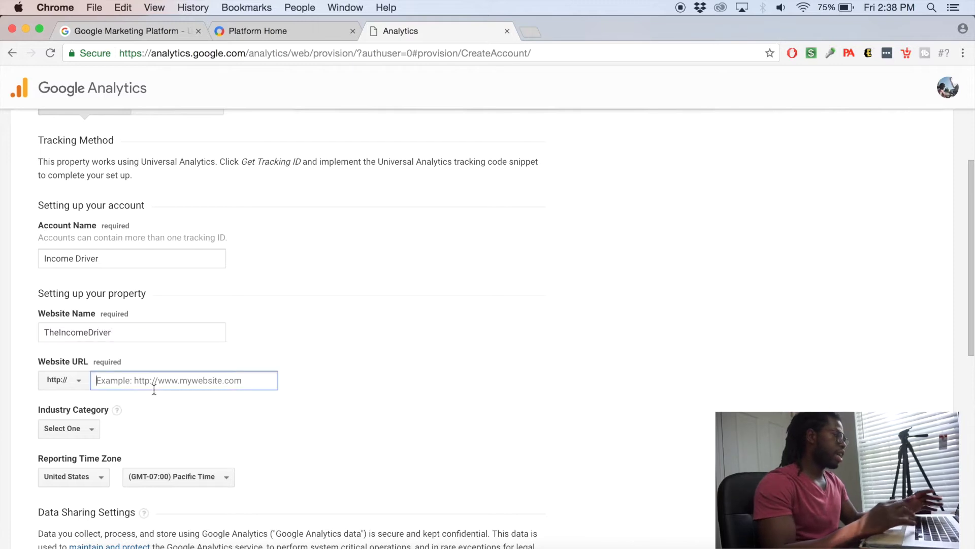
pyautogui.write('theincom')
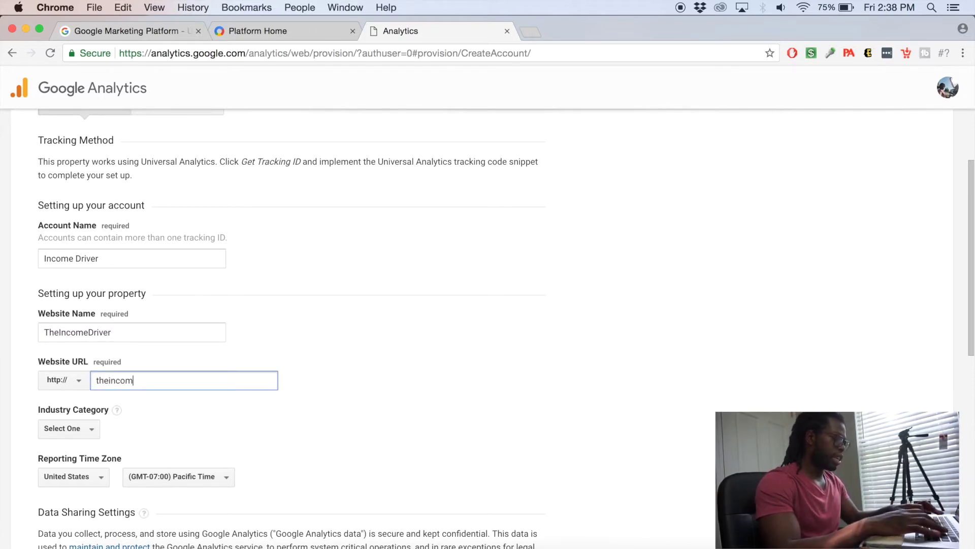
pyautogui.write('edriver.com')
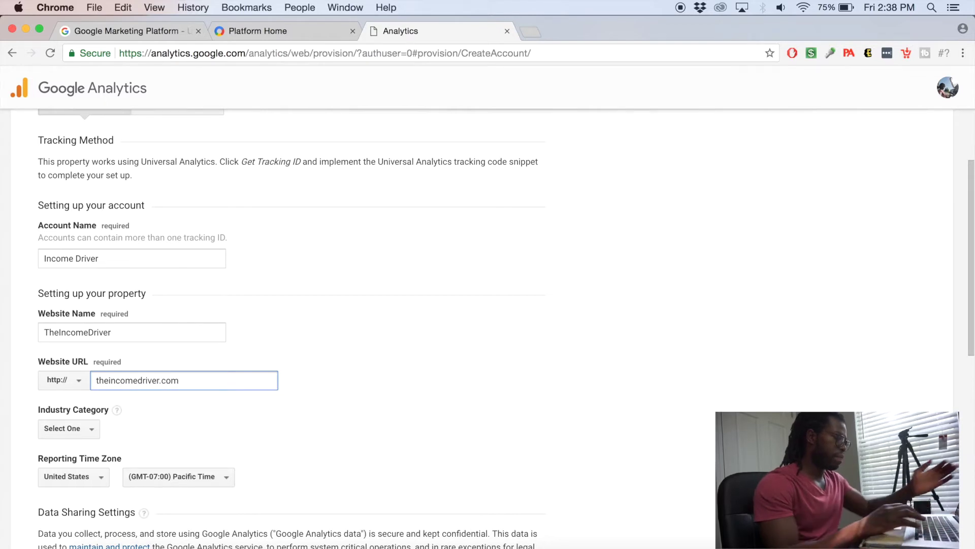
pyautogui.moveTo(115, 386); pyautogui.dragTo(111, 381)
pyautogui.tripleClick(145, 377)
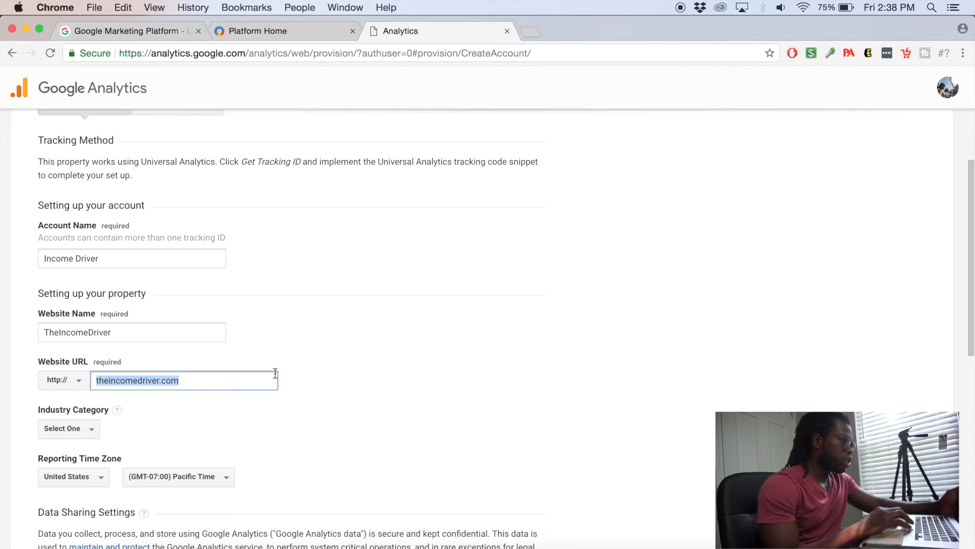
# Choose Finance as the industry category for the property
pyautogui.scroll(-3, 275, 374)
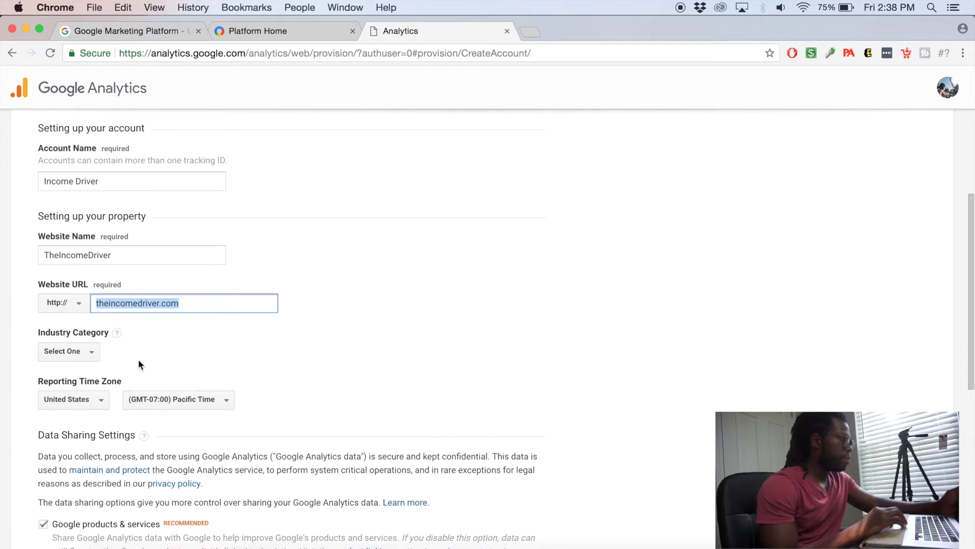
pyautogui.click(88, 353)
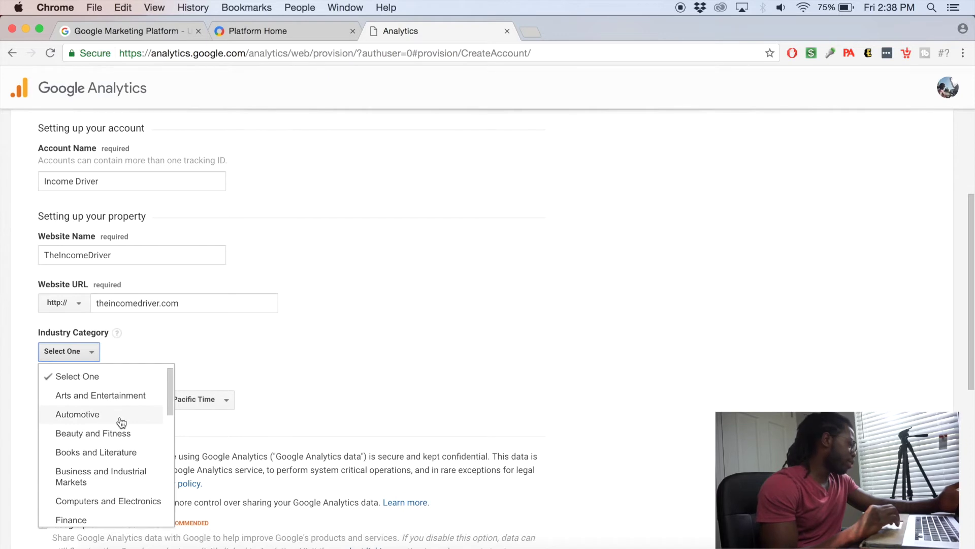
pyautogui.scroll(-2, 122, 422)
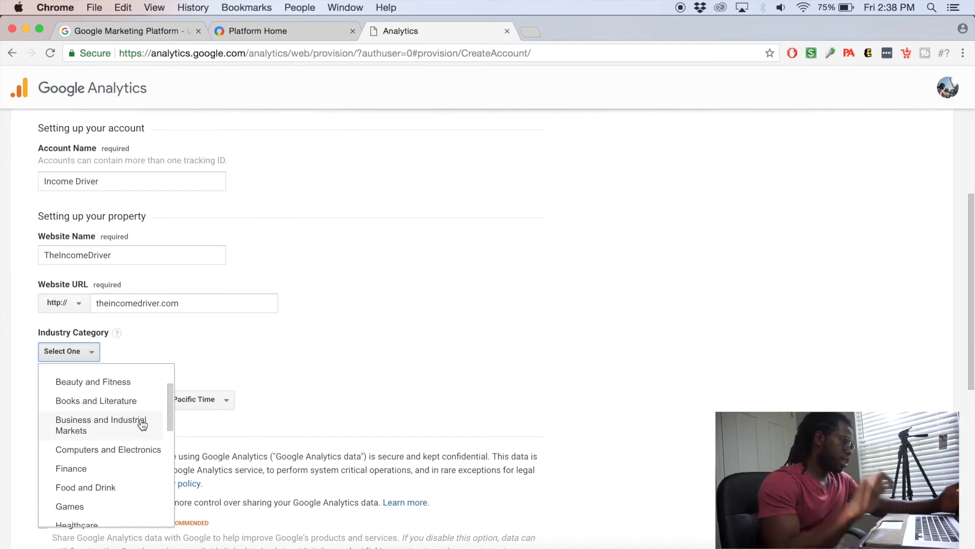
pyautogui.click(93, 474)
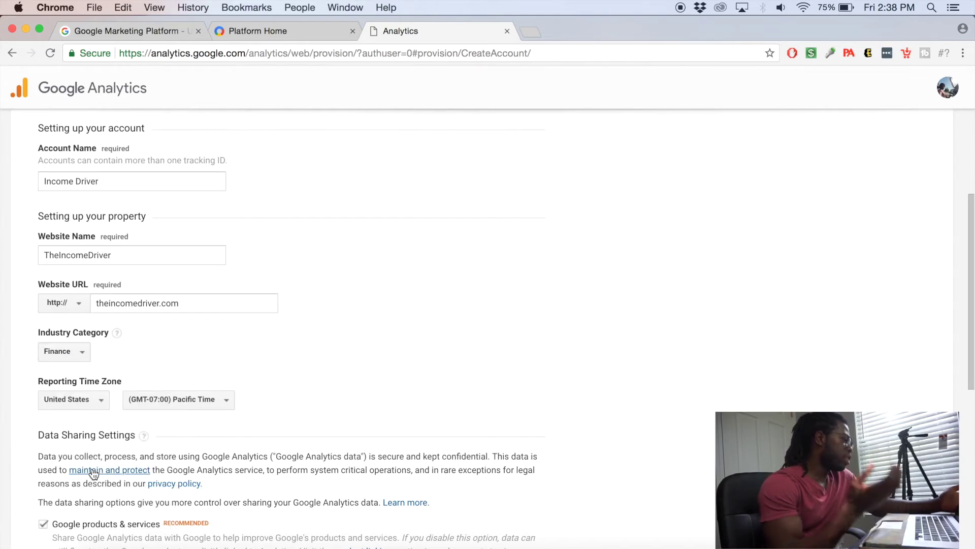
# Set the reporting time zone to (GMT-04:00) Eastern Time
pyautogui.click(206, 407)
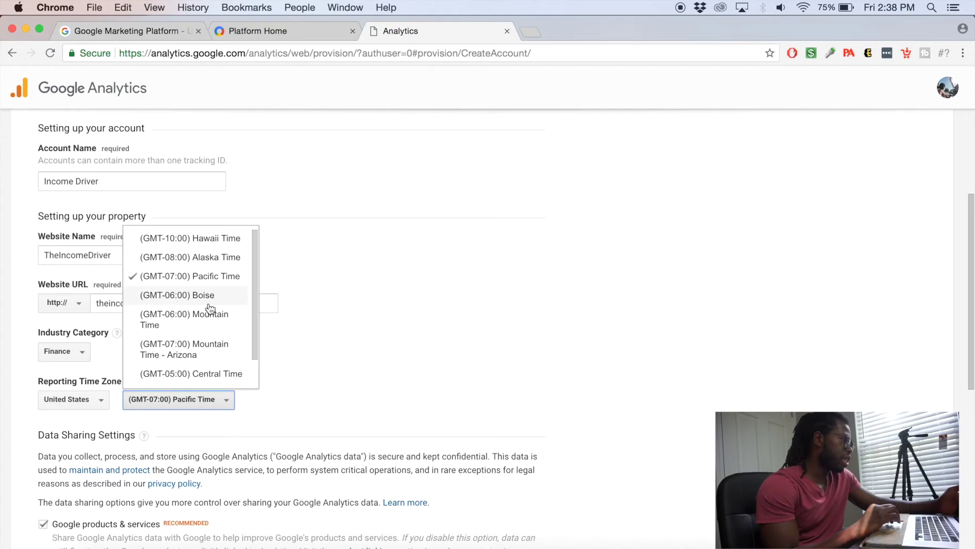
pyautogui.scroll(-2, 211, 308)
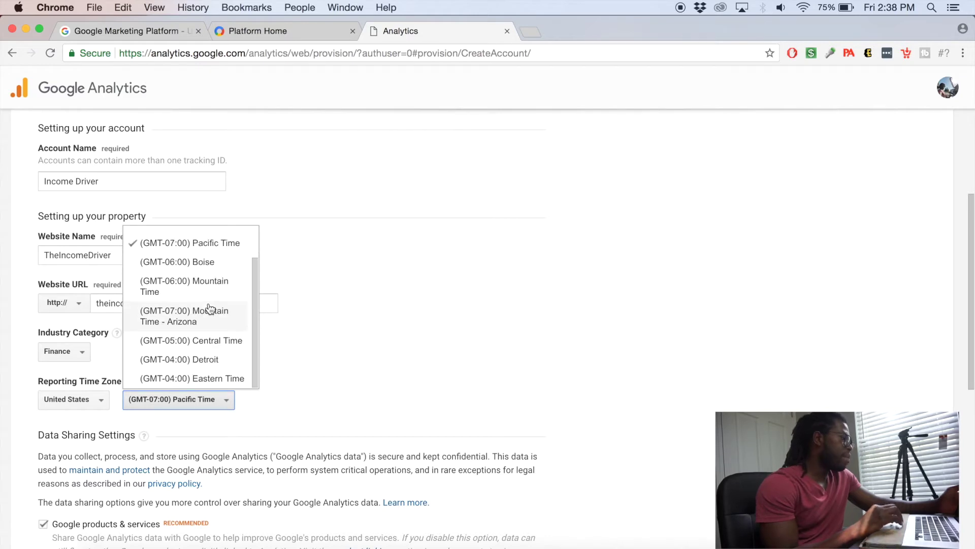
pyautogui.click(213, 379)
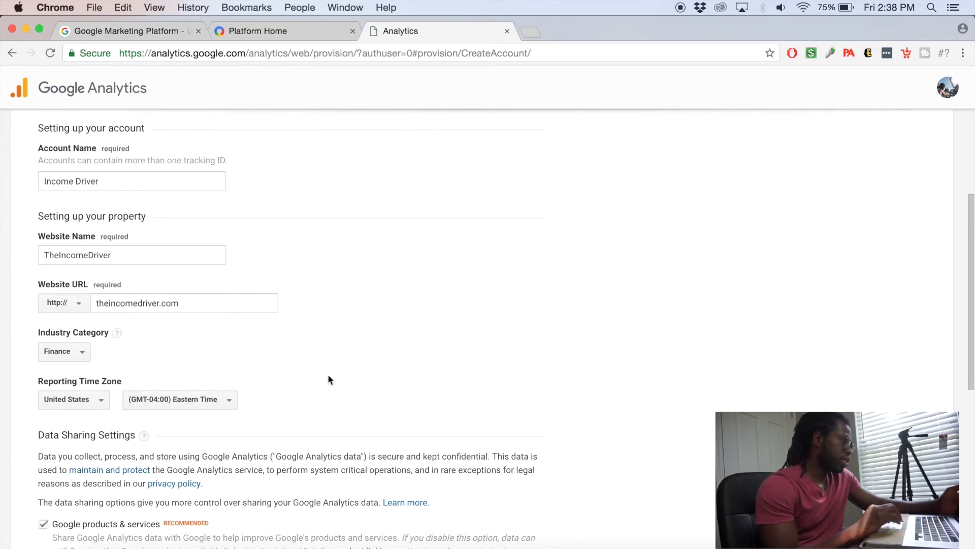
# Review the data sharing settings and the filled-in account form, and request the tracking ID
pyautogui.scroll(-5, 328, 374)
pyautogui.scroll(-2, 329, 374)
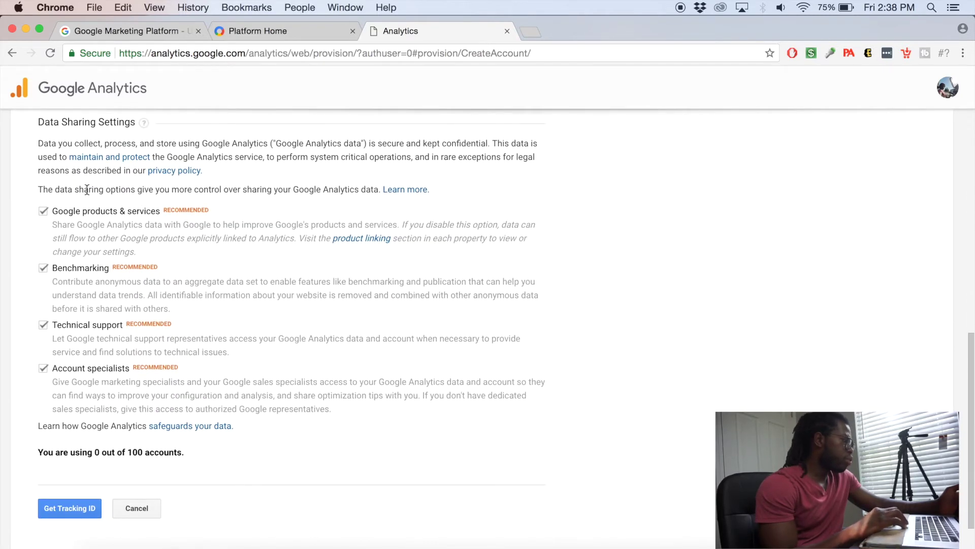
pyautogui.scroll(10, 234, 367)
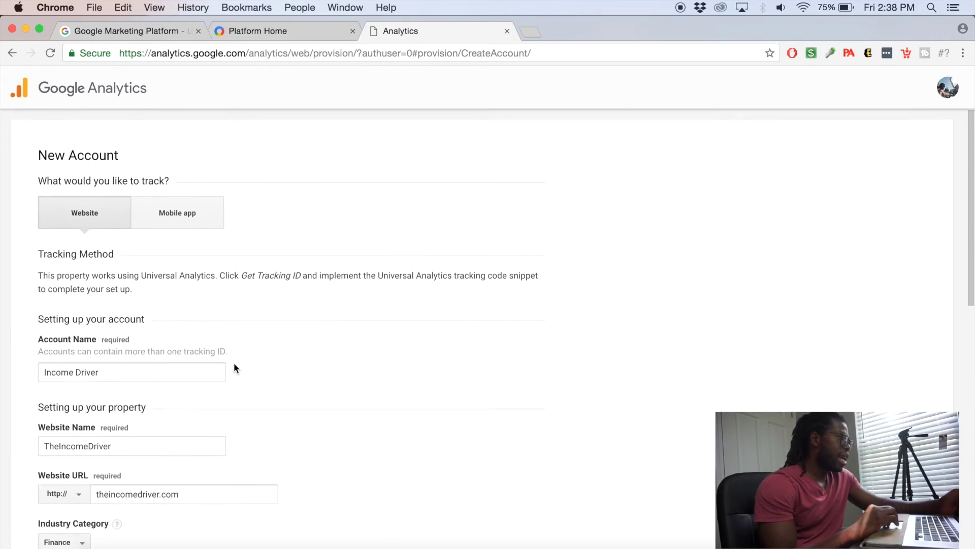
pyautogui.scroll(-12, 235, 367)
pyautogui.click(80, 448)
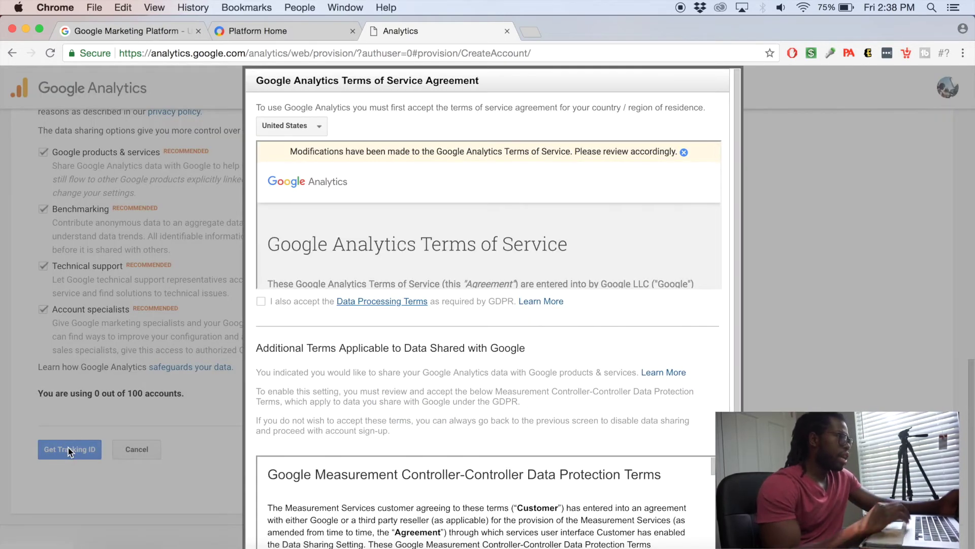
# Review and accept the Google Analytics Terms of Service, including the GDPR Data Processing Terms and the Measurement Controller-Controller Data Protection Terms
pyautogui.scroll(-4, 410, 345)
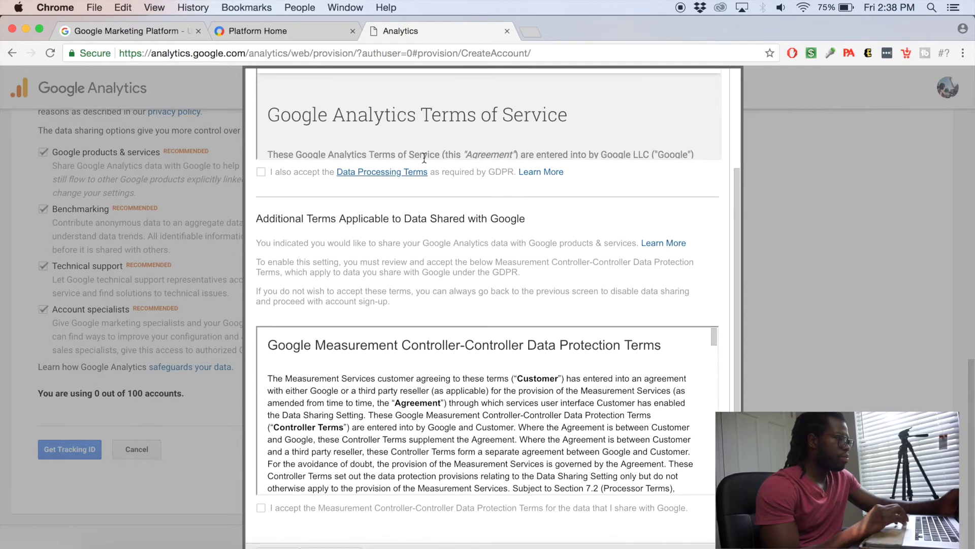
pyautogui.scroll(5, 424, 157)
pyautogui.scroll(-20, 471, 238)
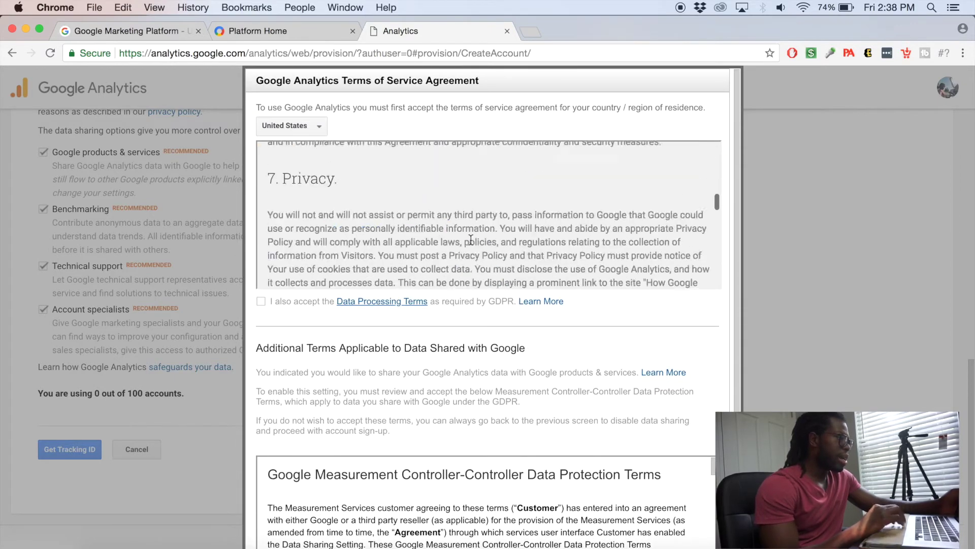
pyautogui.scroll(-10, 471, 239)
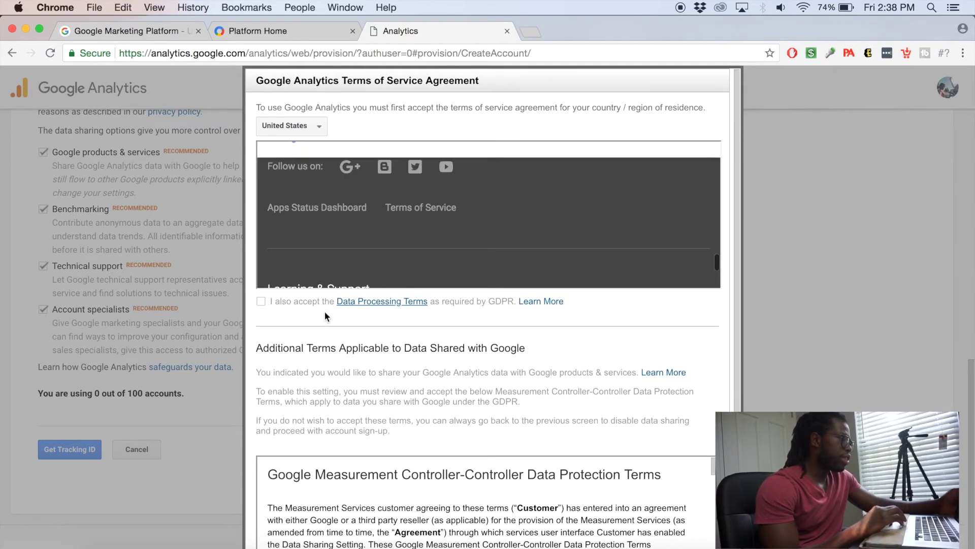
pyautogui.click(261, 302)
pyautogui.scroll(-6, 385, 373)
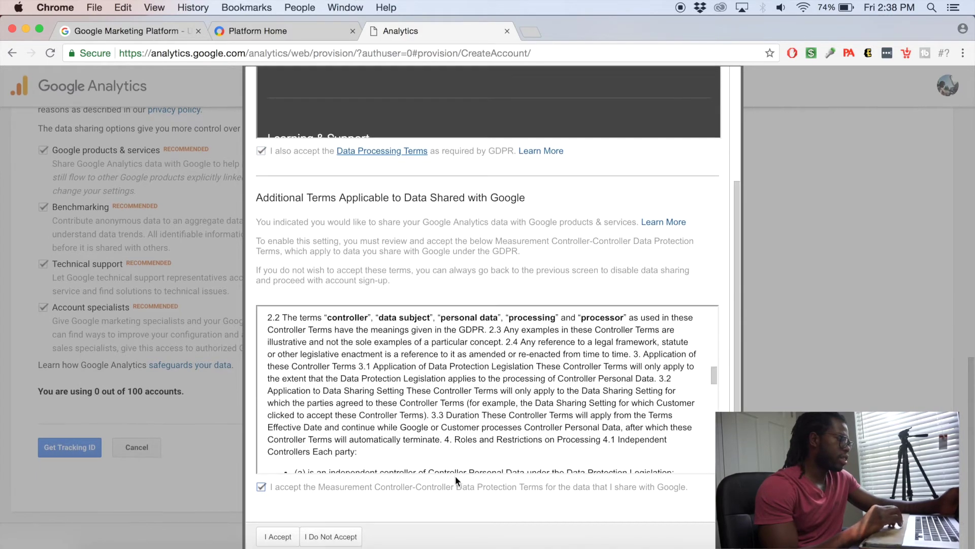
pyautogui.click(275, 538)
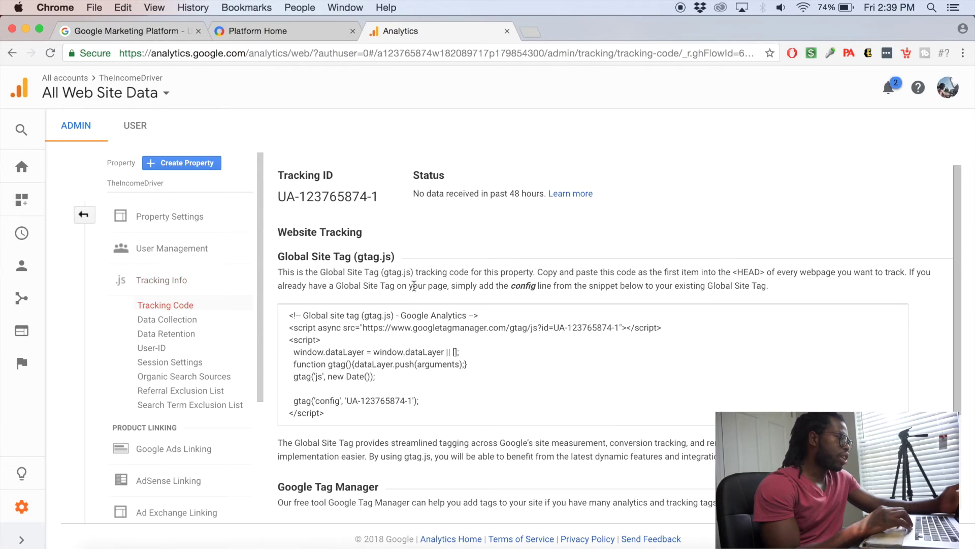
# Select the whole Global Site Tag (gtag.js) snippet and open the theincomedriver.com WordPress dashboard in Firefox, declining the browser update
pyautogui.moveTo(291, 318); pyautogui.dragTo(441, 426)
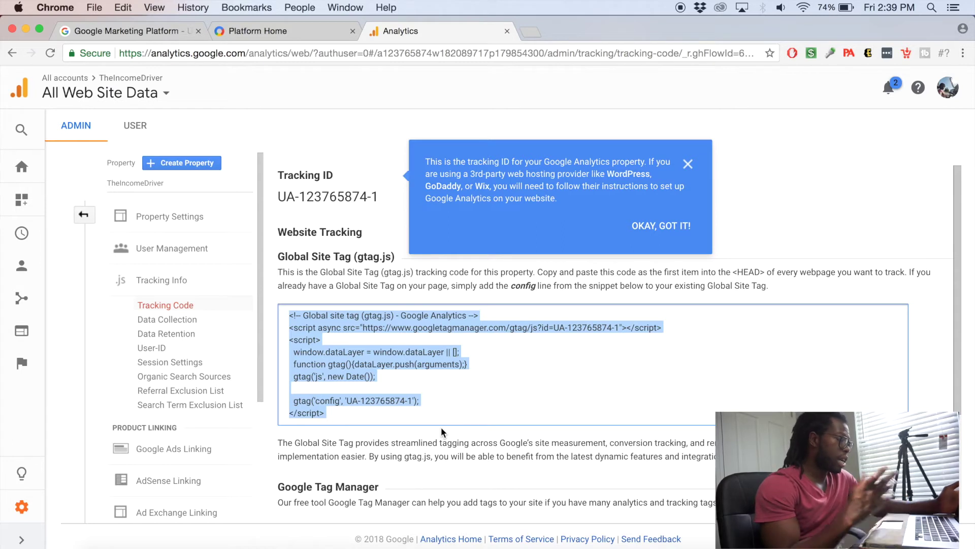
pyautogui.click(293, 541)
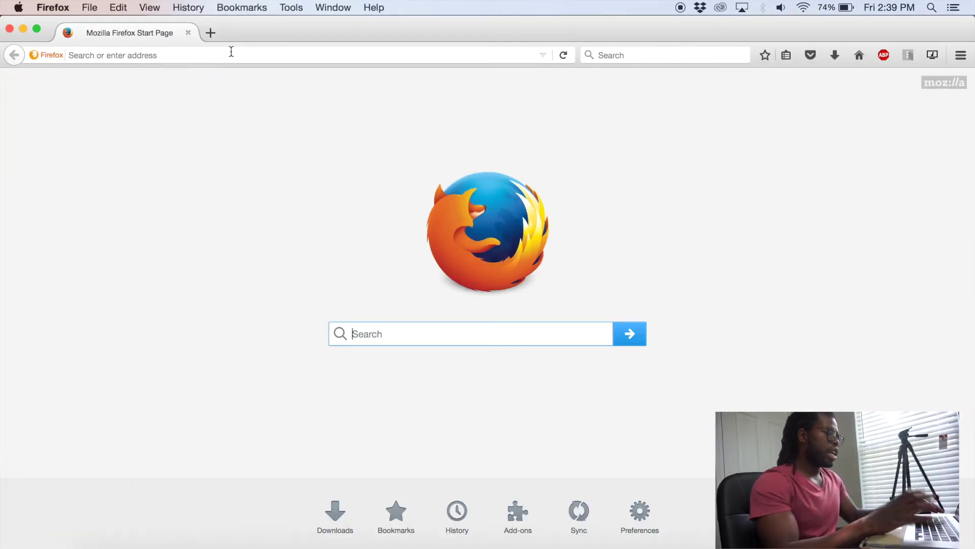
pyautogui.click(231, 52)
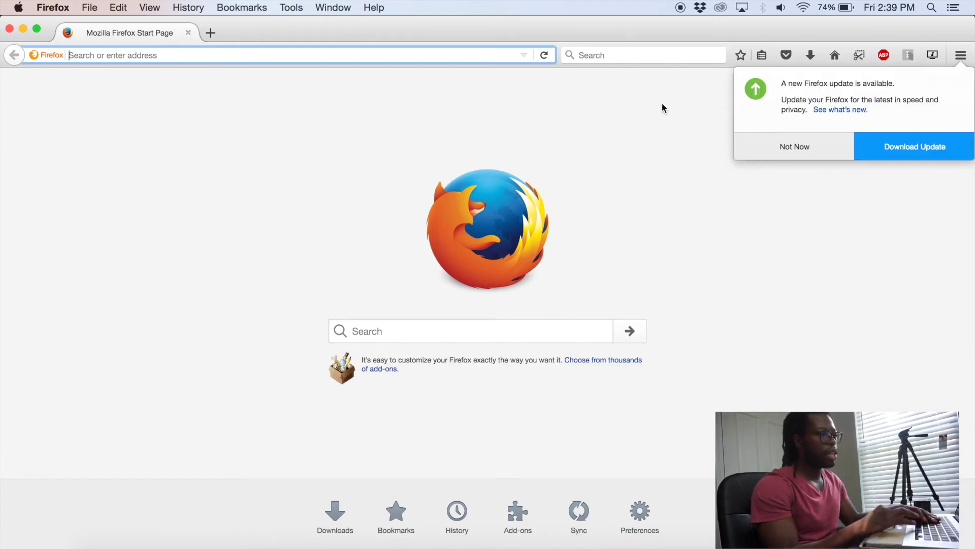
pyautogui.click(753, 152)
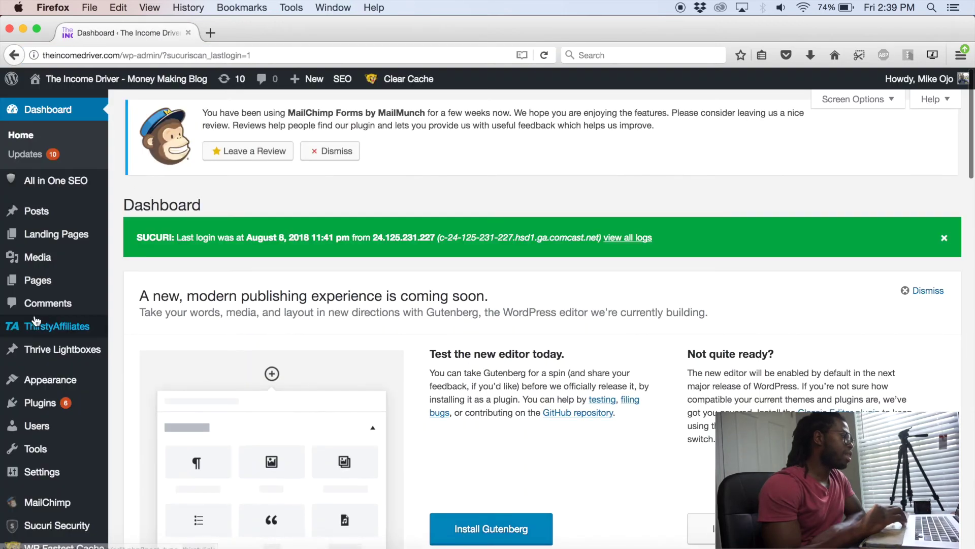
# Open the WordPress theme options and look through the Footer settings for a place to put the tracking code
pyautogui.moveTo(45, 385)
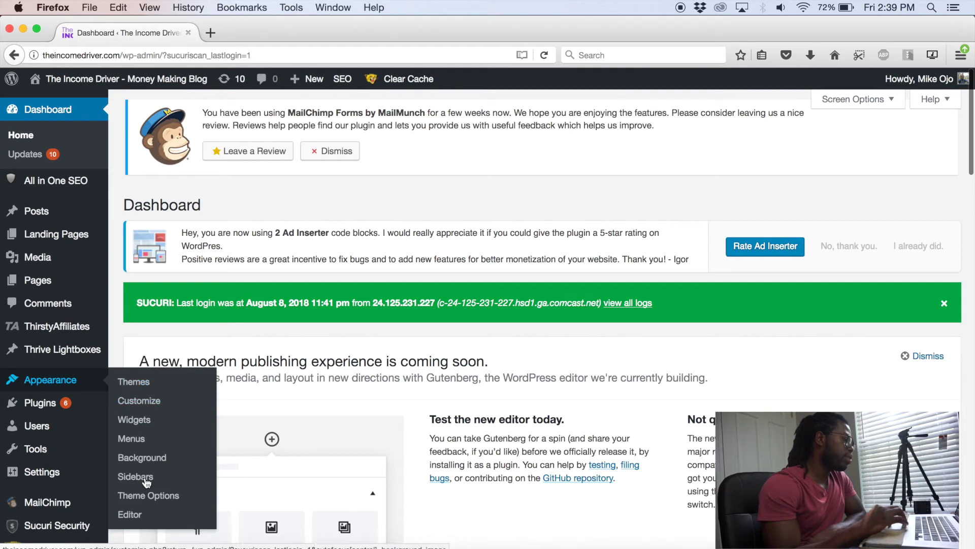
pyautogui.click(152, 496)
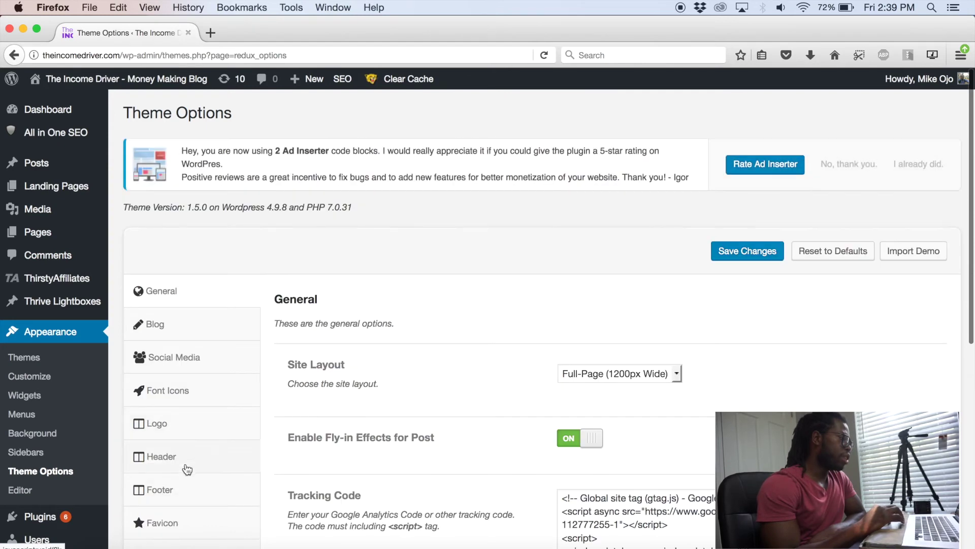
pyautogui.click(187, 501)
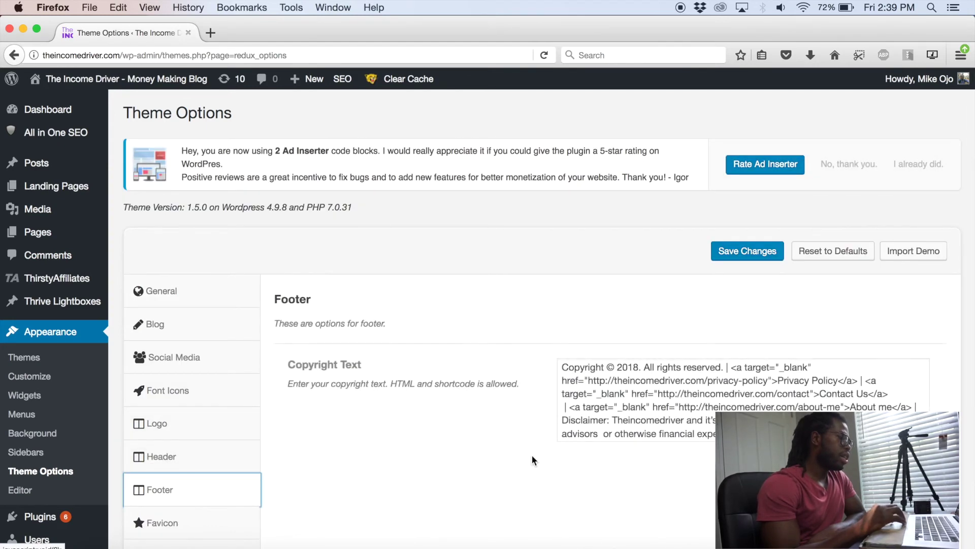
pyautogui.scroll(-1, 647, 361)
pyautogui.scroll(-5, 647, 358)
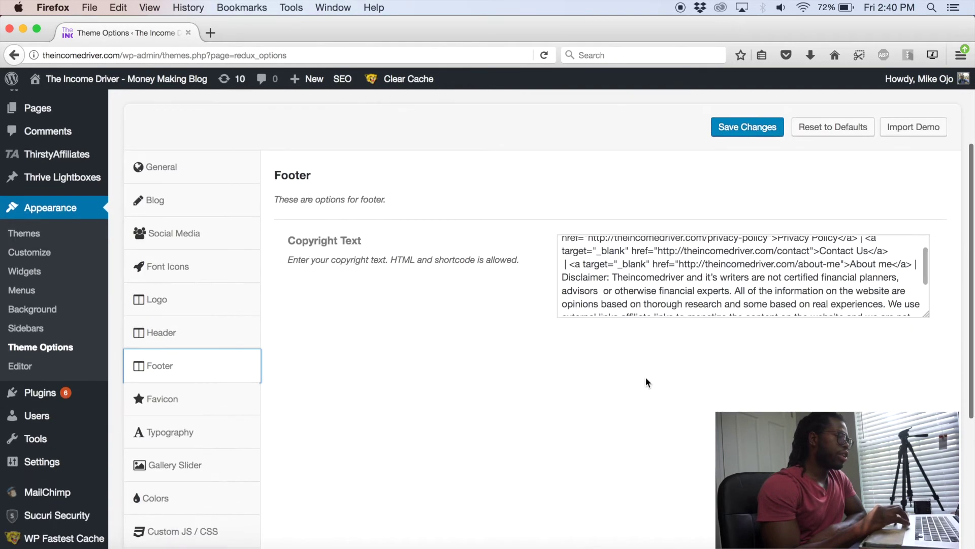
pyautogui.scroll(-3, 672, 285)
pyautogui.scroll(-5, 672, 286)
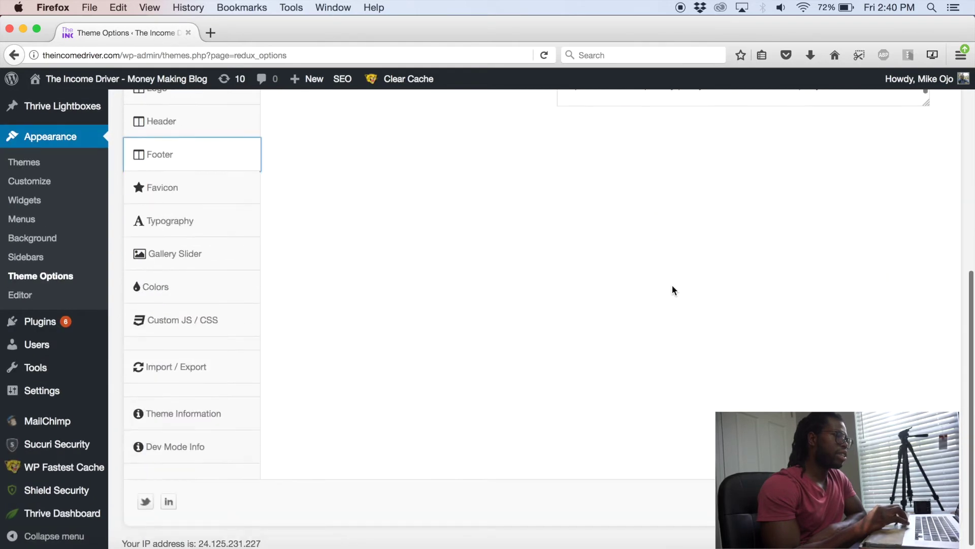
pyautogui.scroll(6, 660, 300)
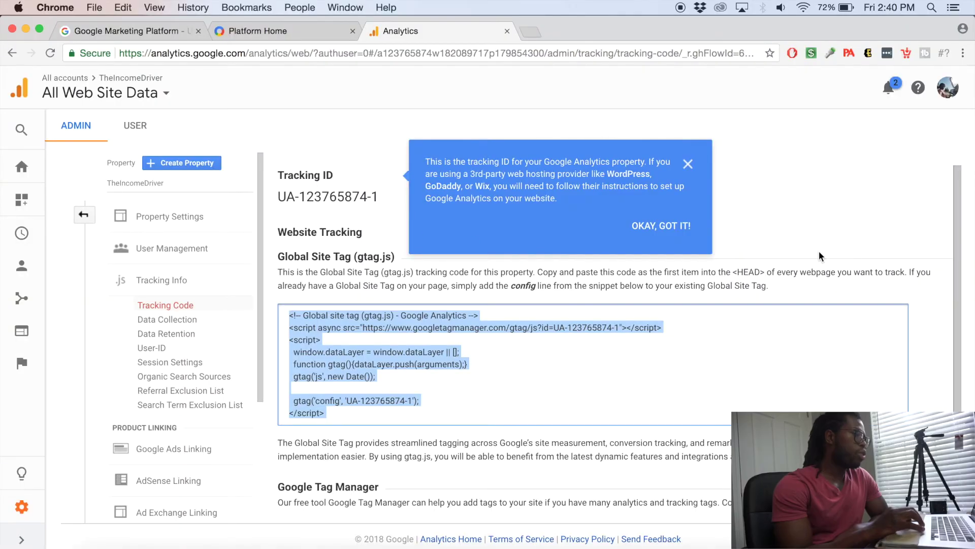
# Return to Google Analytics in Chrome, dismiss the tracking ID tip and look through the property's admin options
pyautogui.click(694, 165)
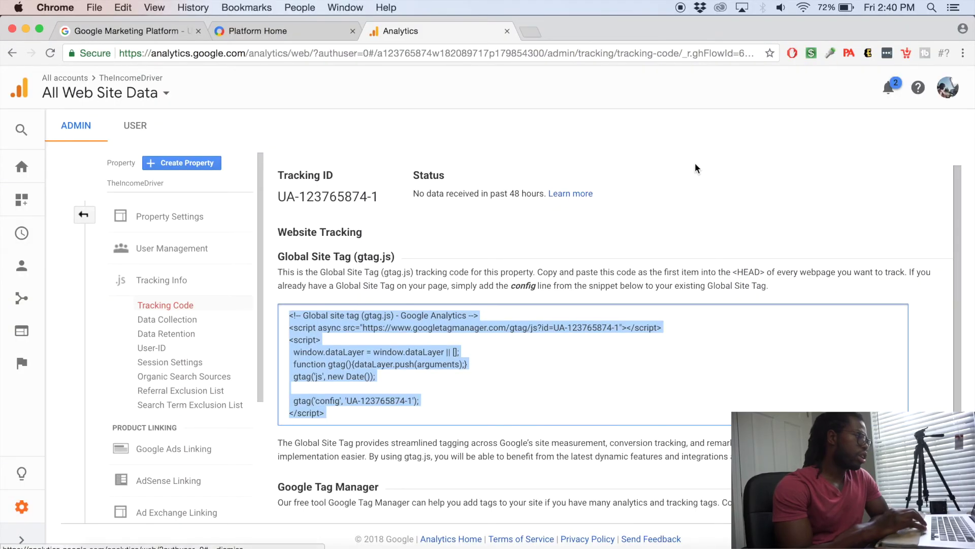
pyautogui.scroll(-2, 160, 345)
pyautogui.scroll(-2, 159, 343)
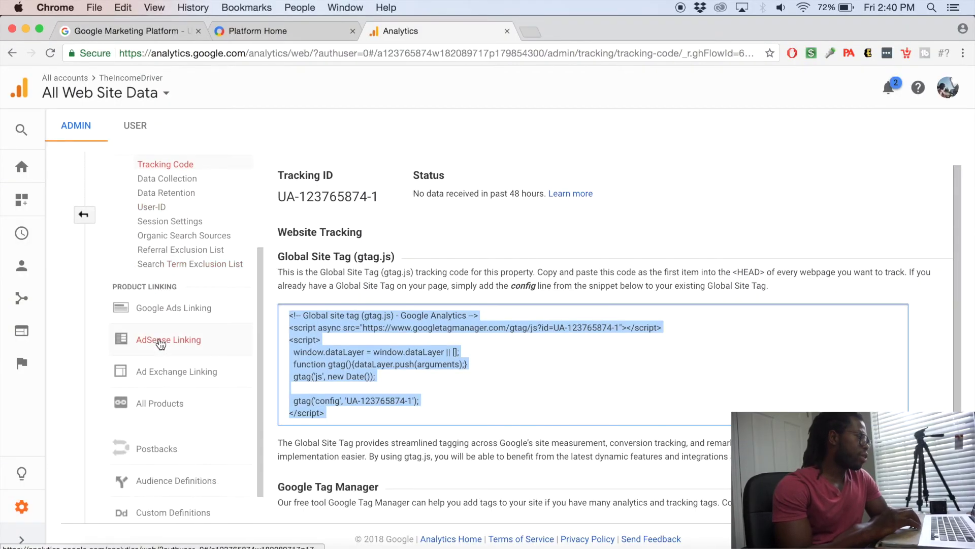
pyautogui.scroll(5, 160, 345)
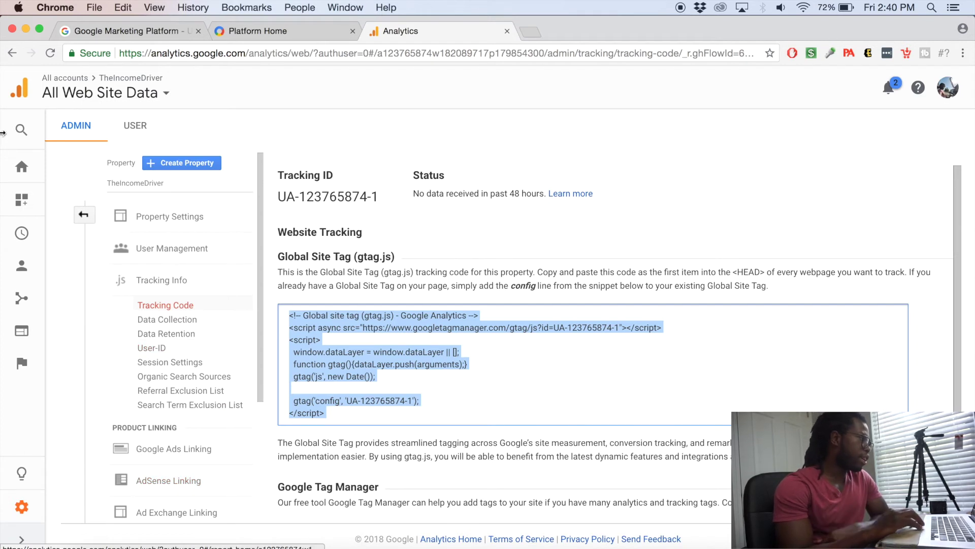
# Open the Google Analytics home overview and examine the number of active users right now
pyautogui.click(26, 172)
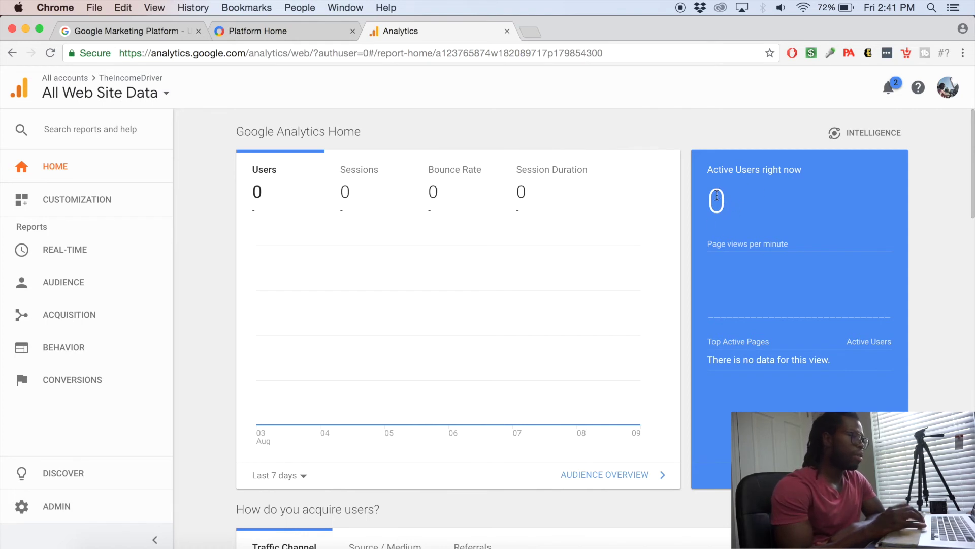
pyautogui.moveTo(707, 200); pyautogui.dragTo(162, 345)
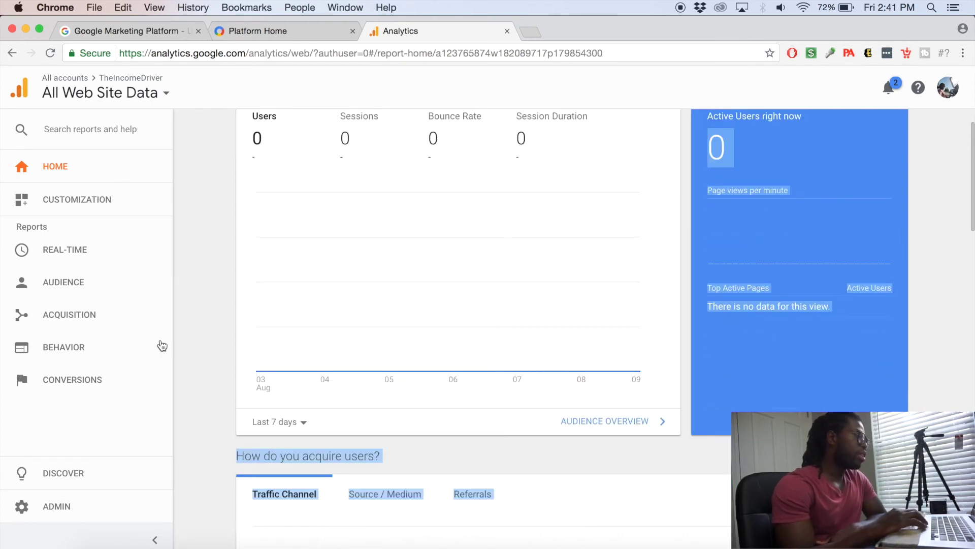
# Open the Source/Medium report for all acquisition traffic and examine its data table
pyautogui.click(76, 315)
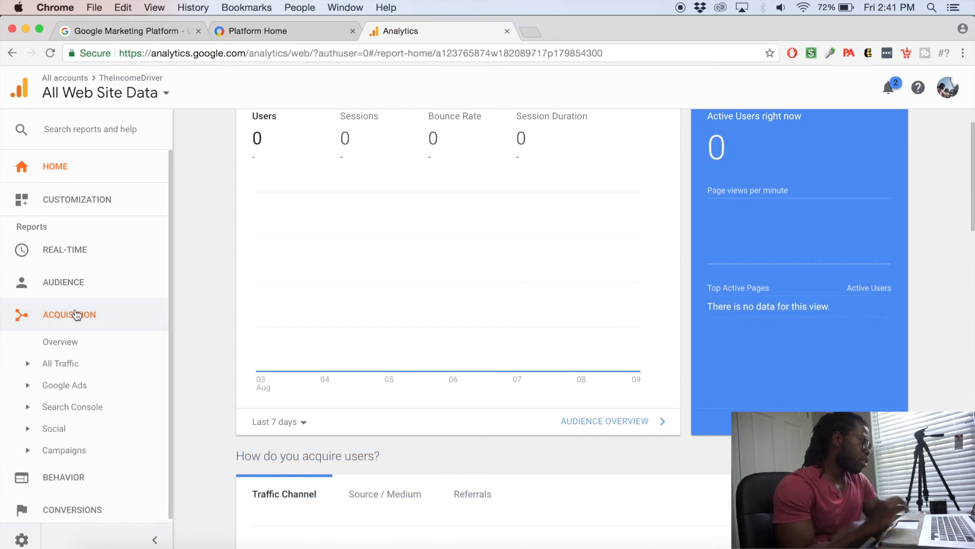
pyautogui.click(68, 363)
pyautogui.click(81, 438)
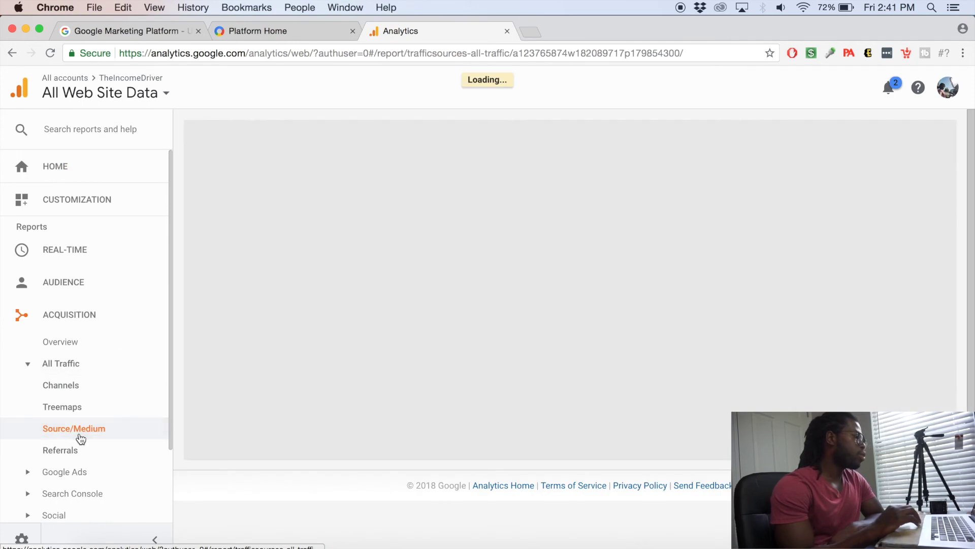
pyautogui.scroll(-3, 283, 366)
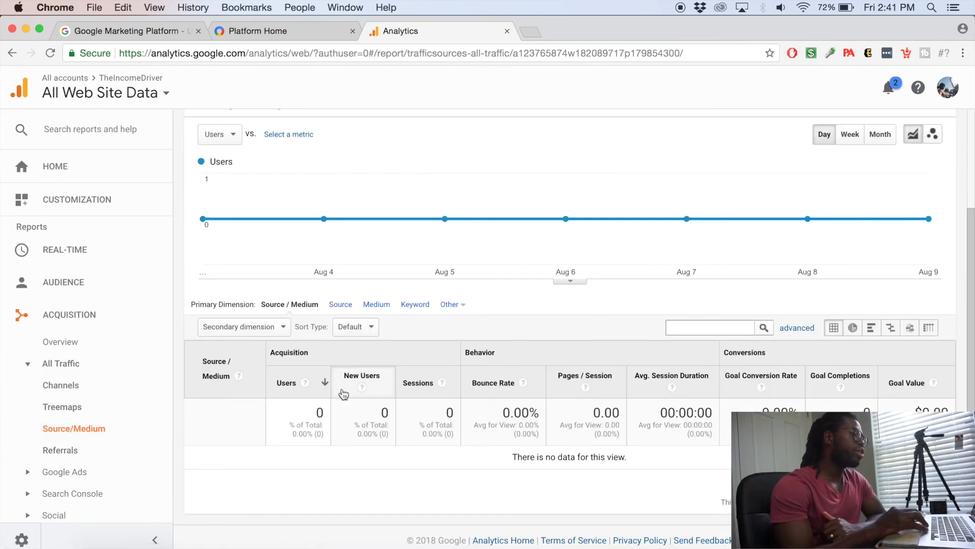